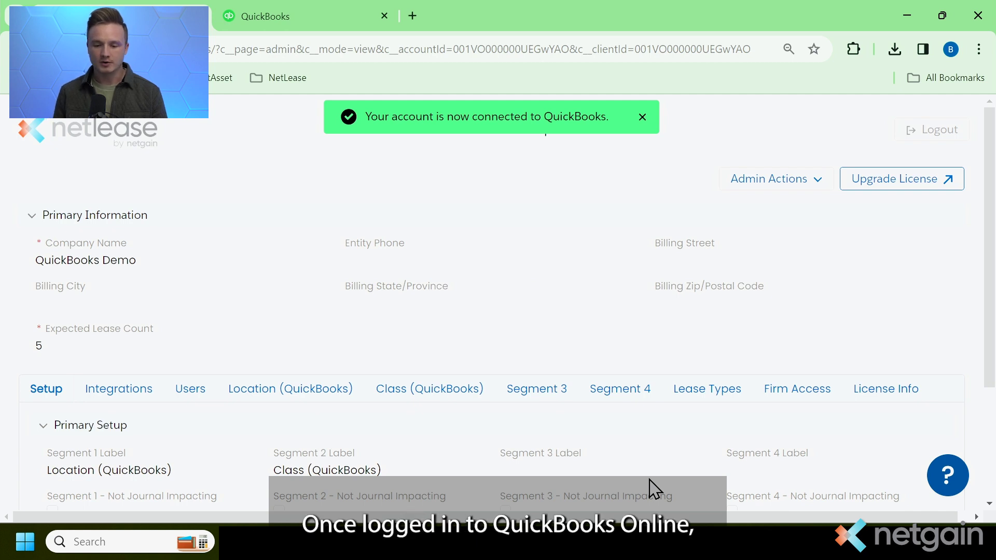
- Sync the linked QuickBooks chart of accounts into NetLease from the company's QuickBooks integration settings
{"action": "left_click", "coordinate": [112, 400]}
{"action": "scroll", "coordinate": [269, 295], "scroll_direction": "down", "scroll_amount": 6}
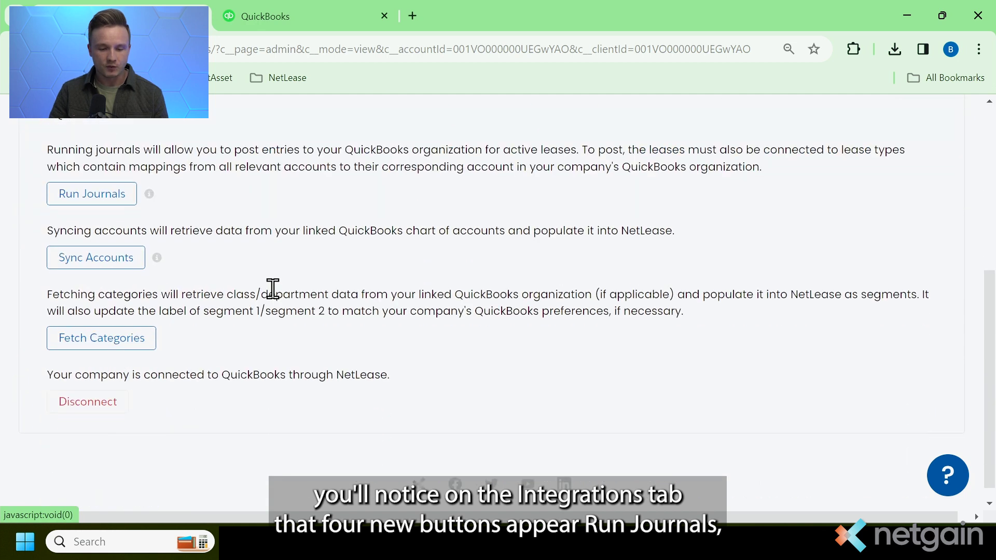
{"action": "left_click", "coordinate": [75, 201]}
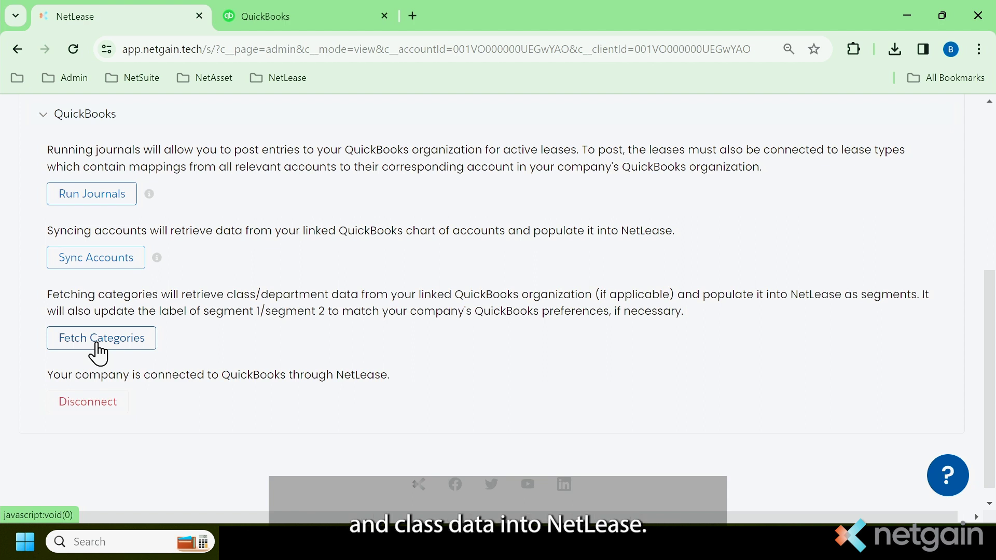
{"action": "left_click", "coordinate": [100, 200]}
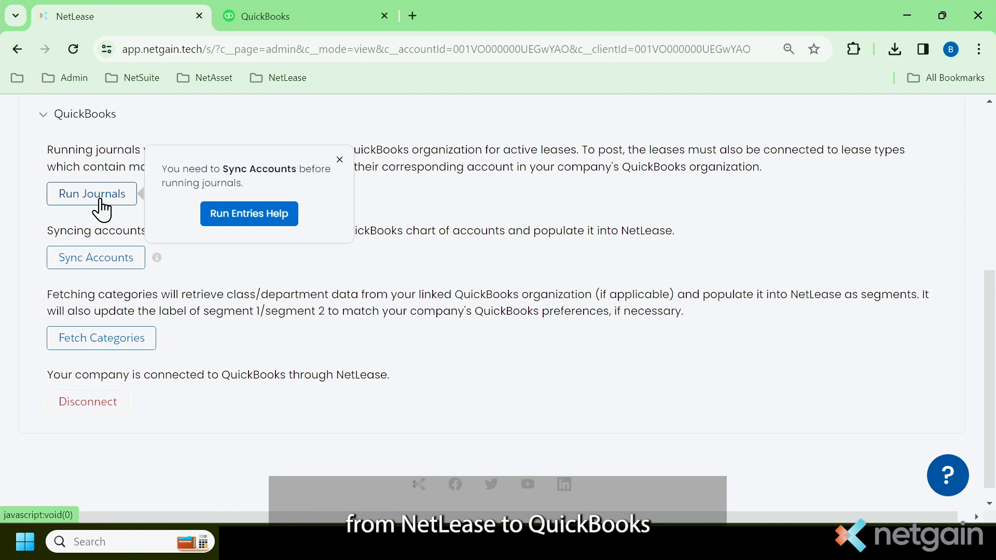
{"action": "left_click", "coordinate": [257, 298]}
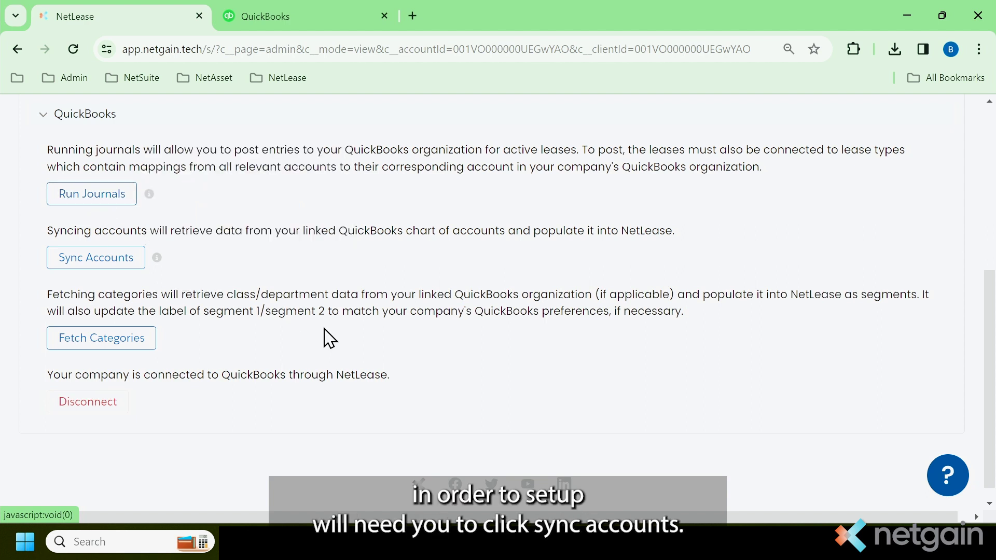
{"action": "scroll", "coordinate": [330, 340], "scroll_direction": "up", "scroll_amount": 1}
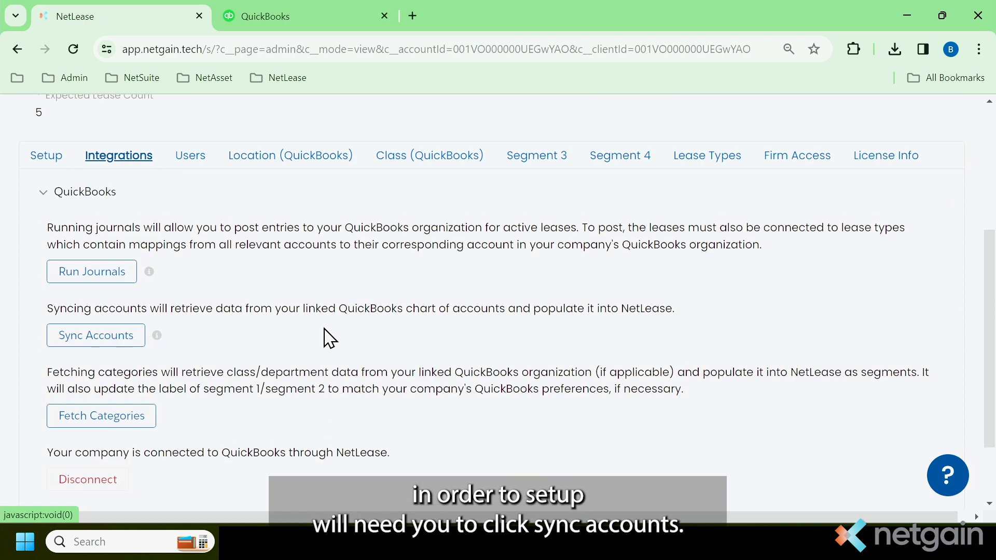
{"action": "left_click", "coordinate": [86, 339]}
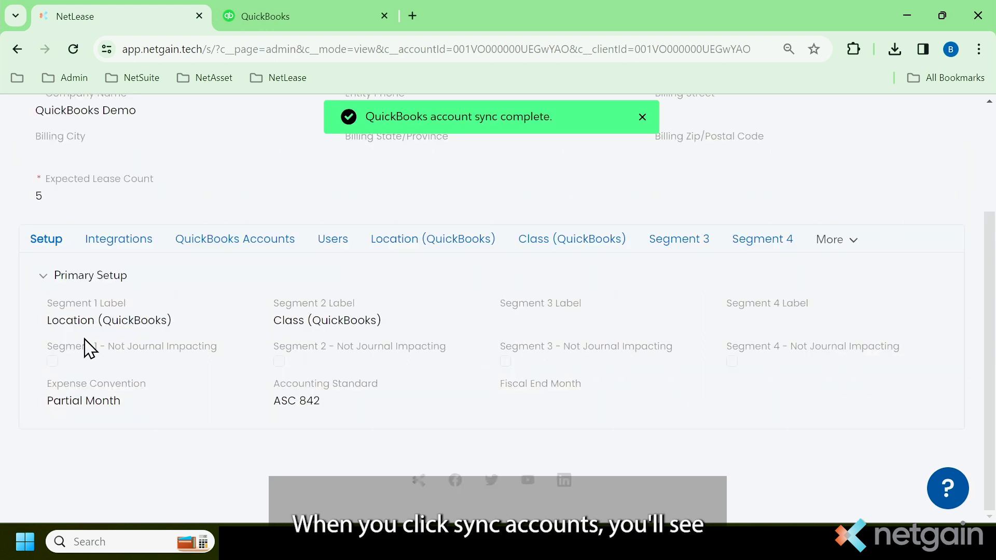
- Look through the synced QuickBooks accounts with their types and subtypes
{"action": "left_click", "coordinate": [242, 247]}
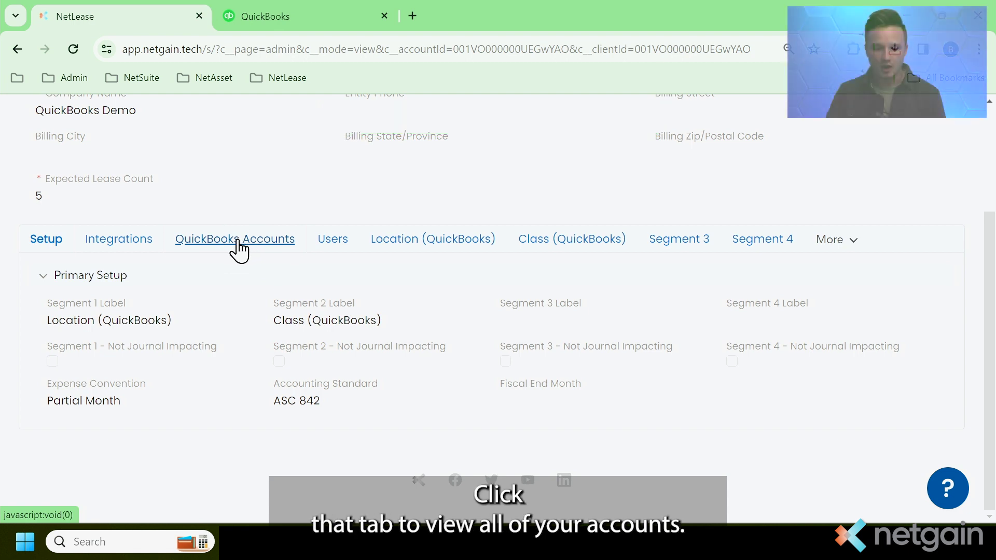
{"action": "left_click", "coordinate": [236, 244]}
{"action": "scroll", "coordinate": [286, 313], "scroll_direction": "down", "scroll_amount": 5}
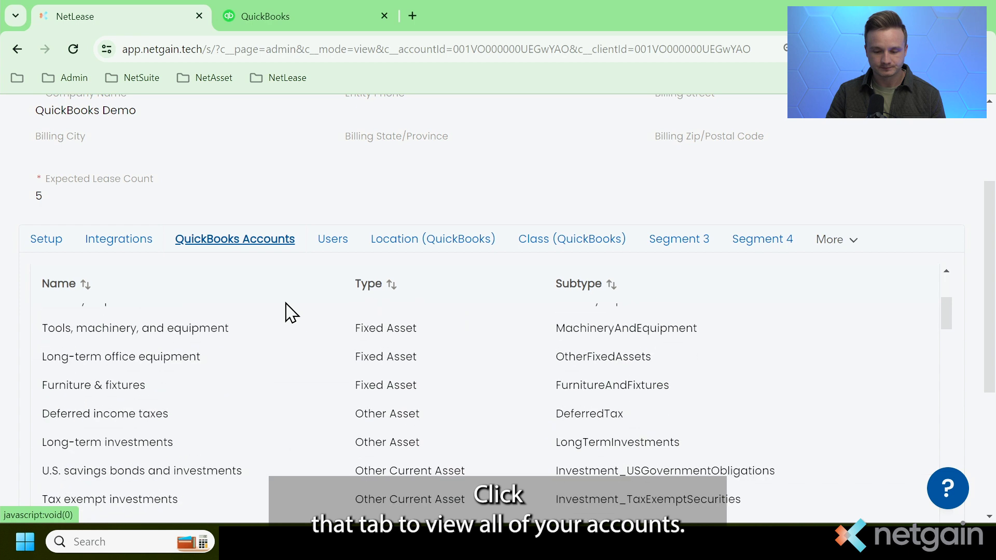
{"action": "scroll", "coordinate": [287, 313], "scroll_direction": "up", "scroll_amount": 5}
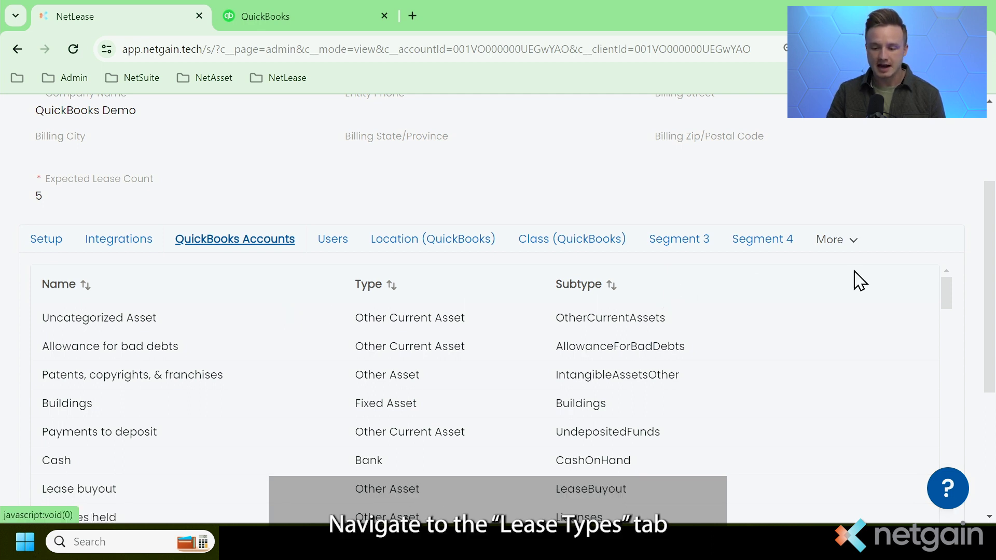
- Open the Real Estate lease type from the company's lease types for editing
{"action": "left_click", "coordinate": [841, 246]}
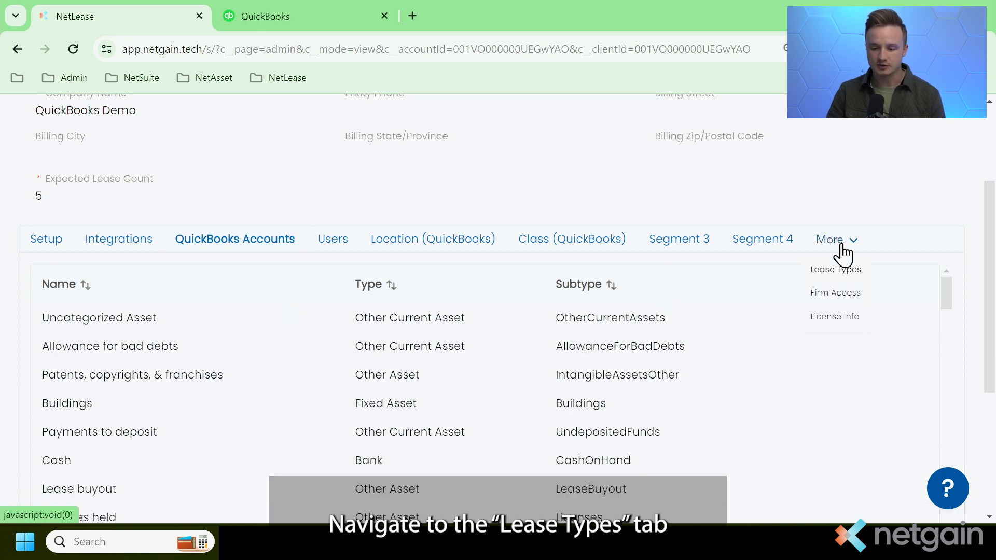
{"action": "left_click", "coordinate": [838, 270]}
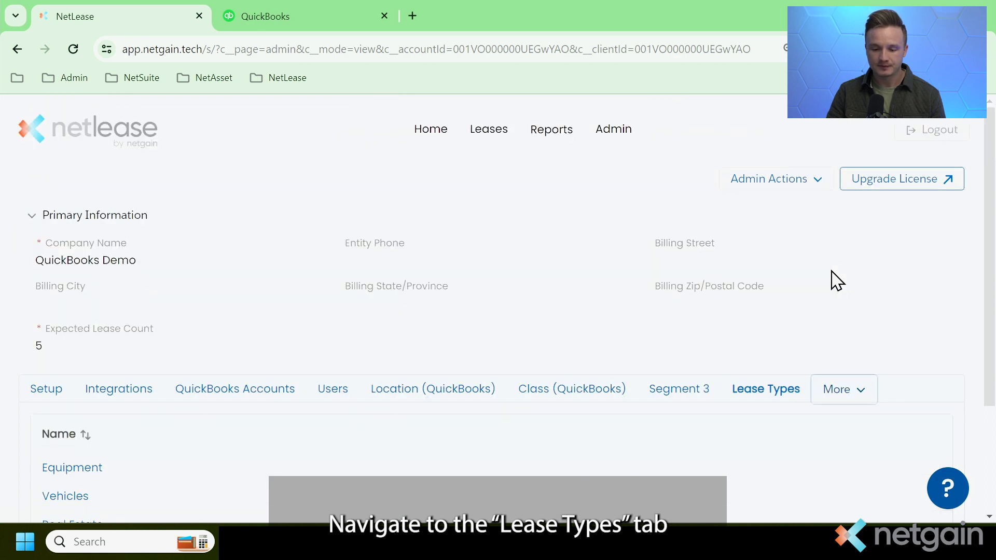
{"action": "scroll", "coordinate": [236, 305], "scroll_direction": "down", "scroll_amount": 3}
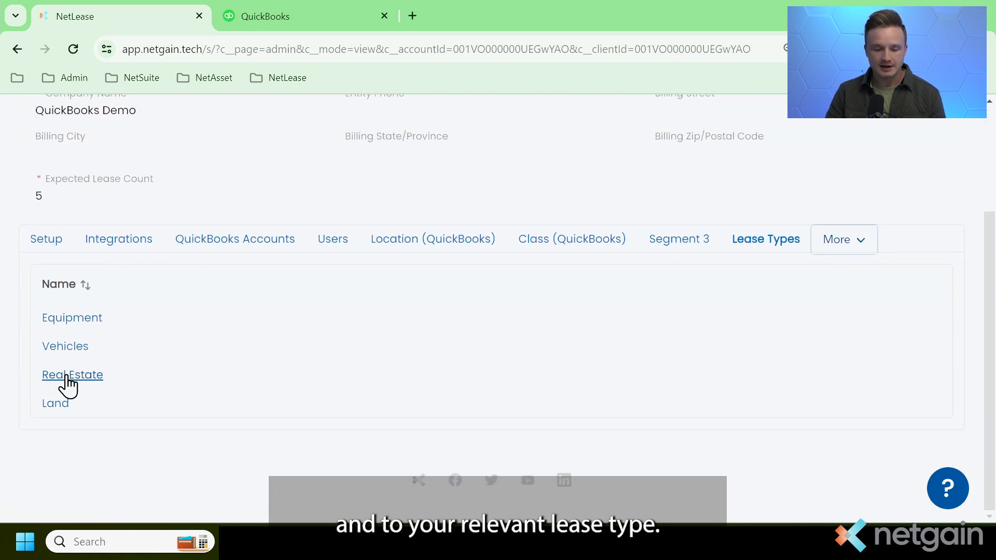
{"action": "left_click", "coordinate": [67, 384]}
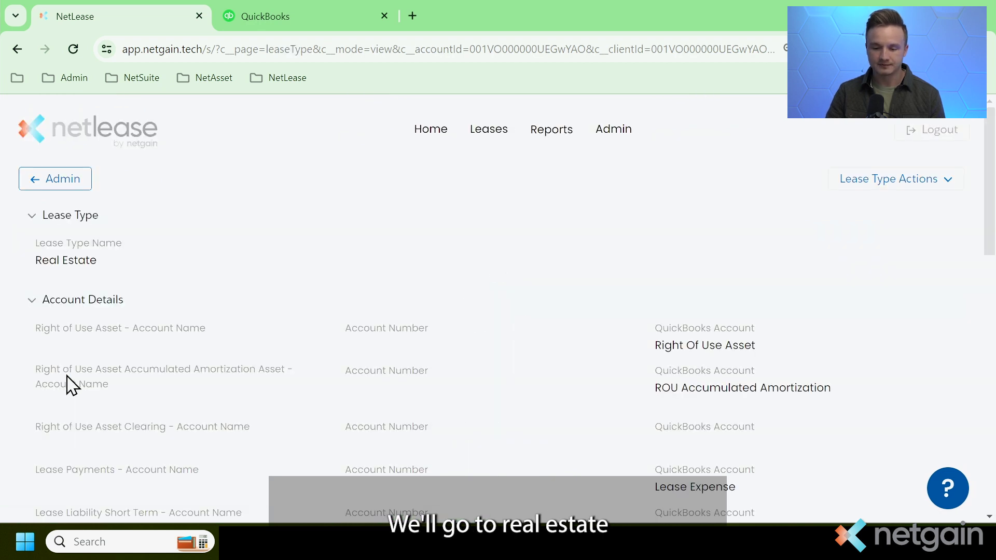
{"action": "left_click", "coordinate": [861, 181]}
{"action": "left_click", "coordinate": [842, 206]}
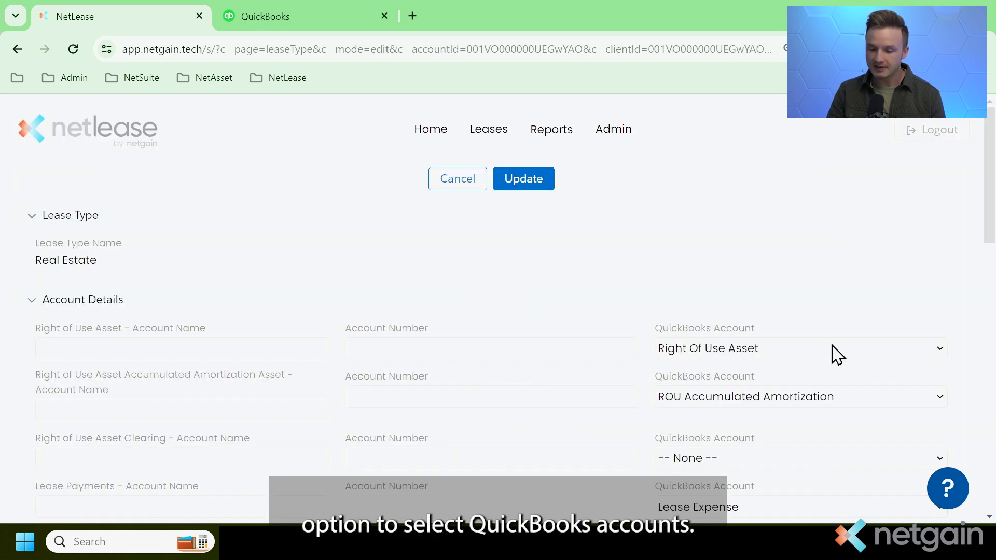
- Check the QuickBooks account choices for Right of Use Asset, keep Right Of Use Asset mapped, and save the lease type
{"action": "left_click", "coordinate": [829, 350]}
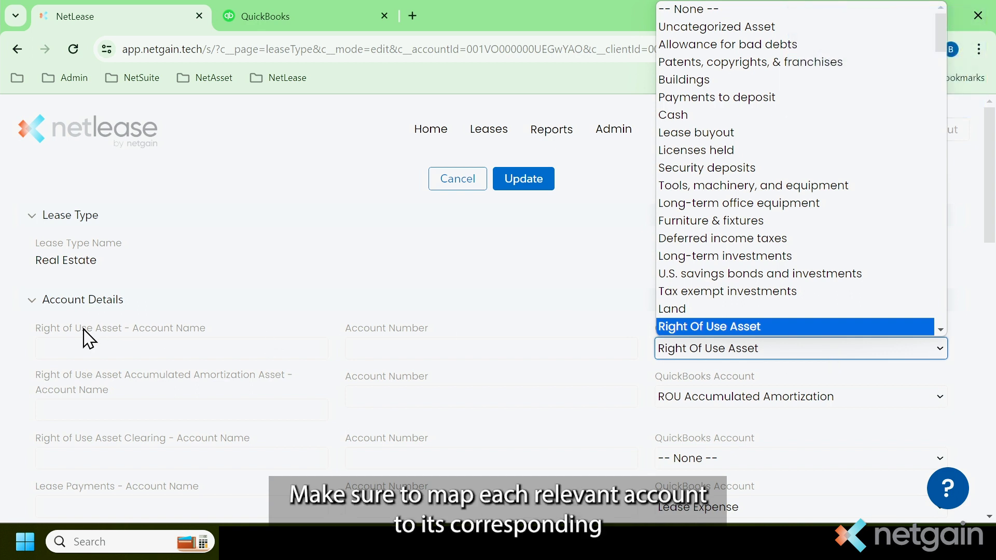
{"action": "left_click", "coordinate": [362, 291]}
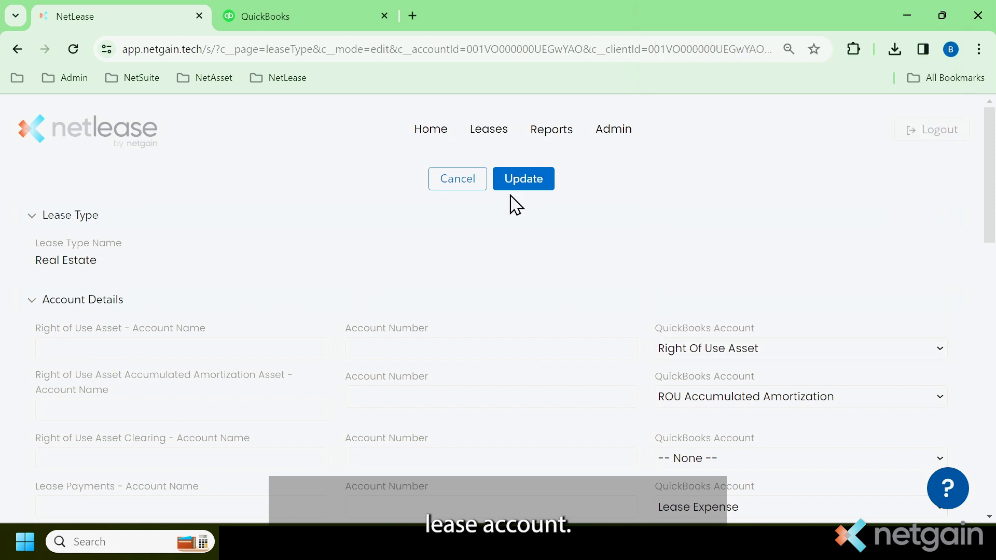
{"action": "left_click", "coordinate": [548, 179]}
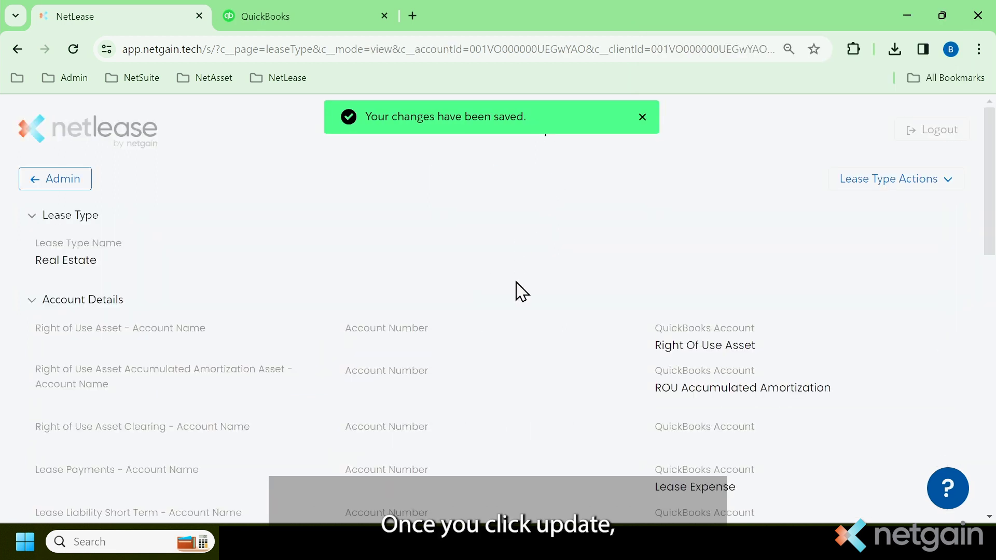
- Return to the QuickBooks integration settings and start a journal run for Journal Entry Report: Lease Activity
{"action": "left_click", "coordinate": [54, 183]}
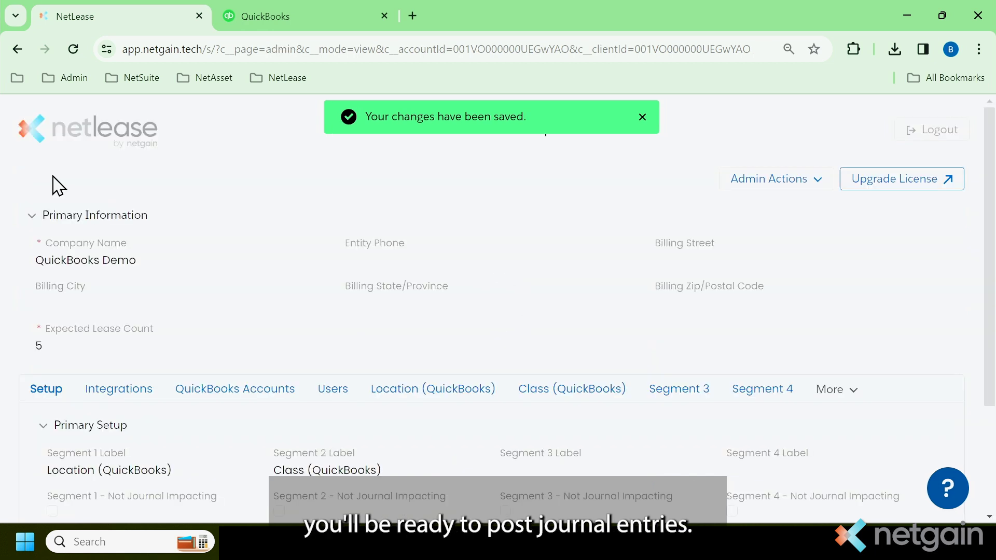
{"action": "left_click", "coordinate": [118, 398]}
{"action": "scroll", "coordinate": [213, 270], "scroll_direction": "down", "scroll_amount": 3}
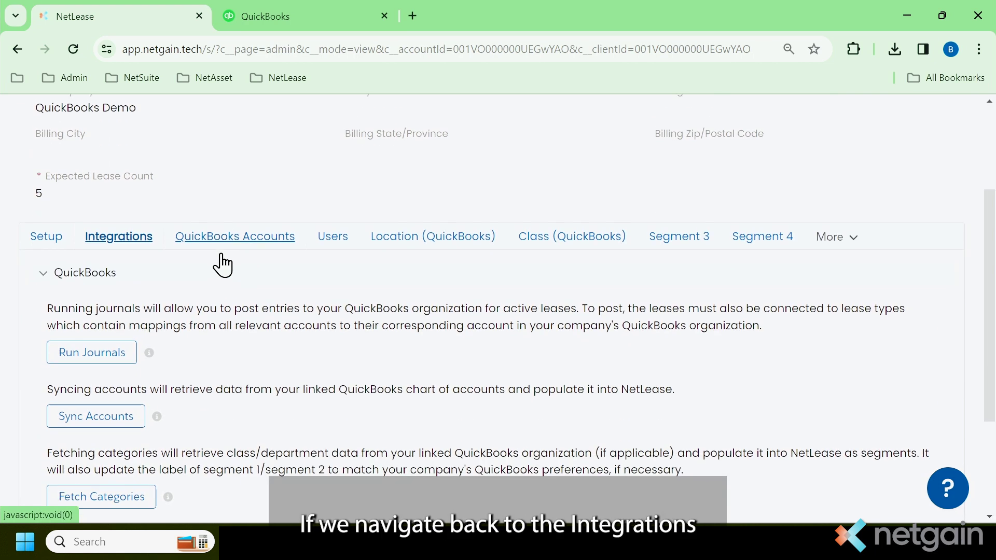
{"action": "scroll", "coordinate": [191, 272], "scroll_direction": "down", "scroll_amount": 2}
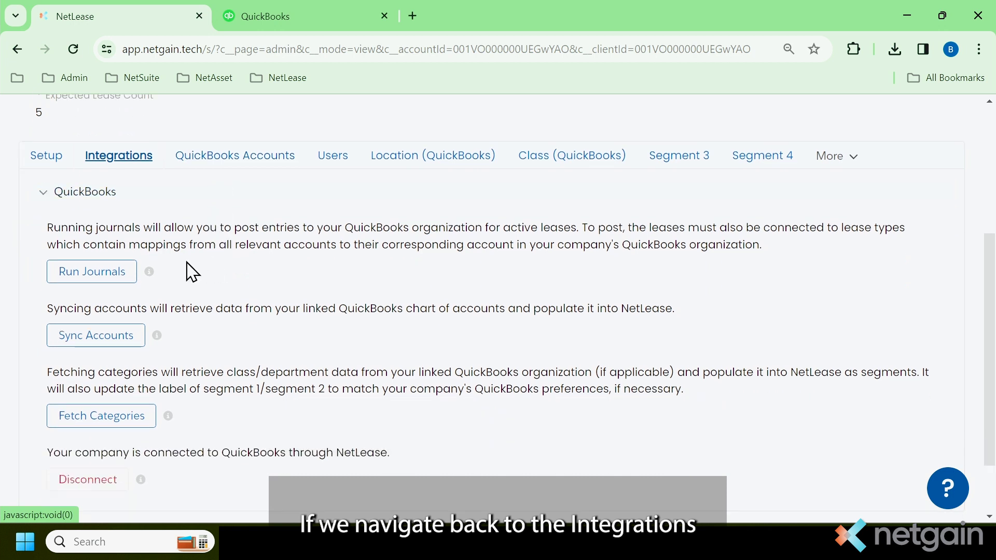
{"action": "left_click", "coordinate": [94, 273]}
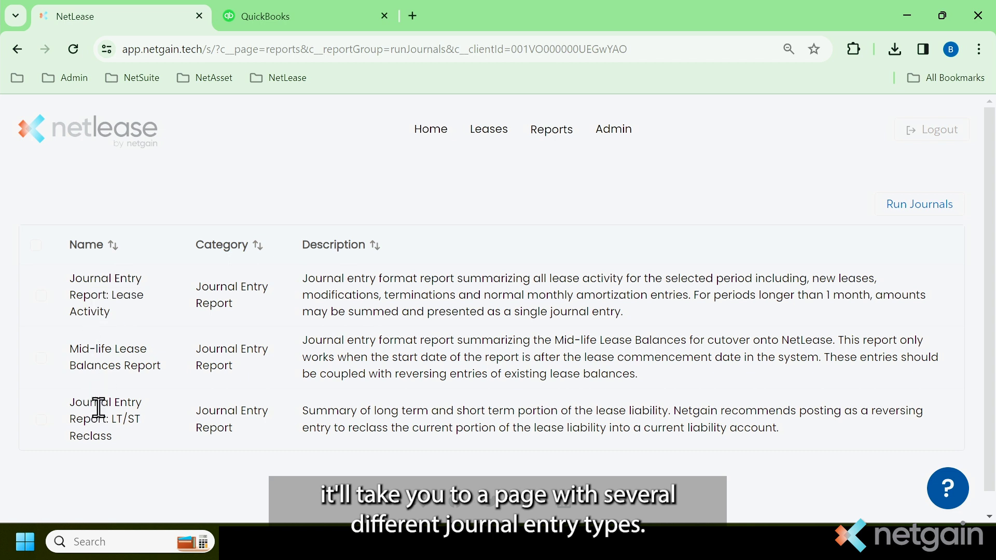
{"action": "left_click", "coordinate": [41, 296]}
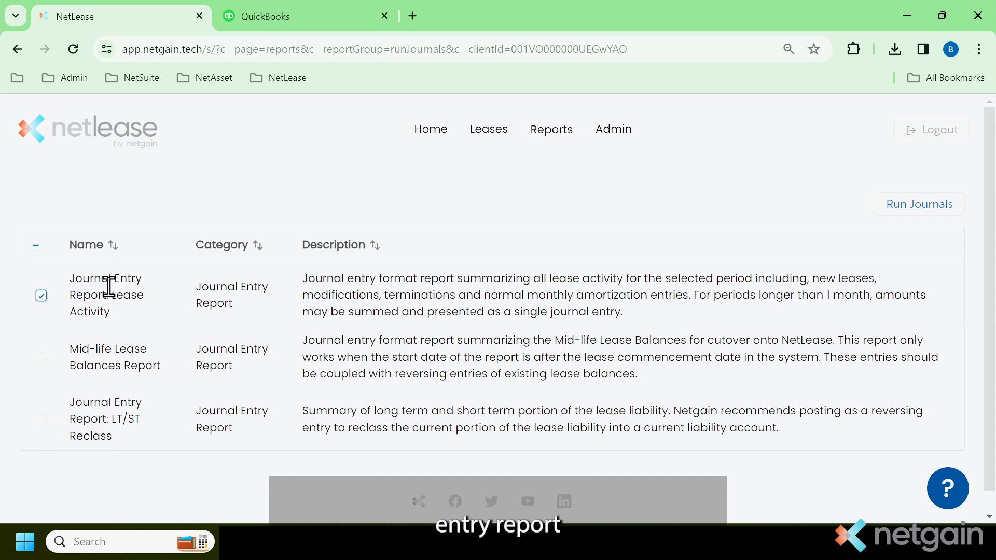
{"action": "left_click", "coordinate": [921, 208]}
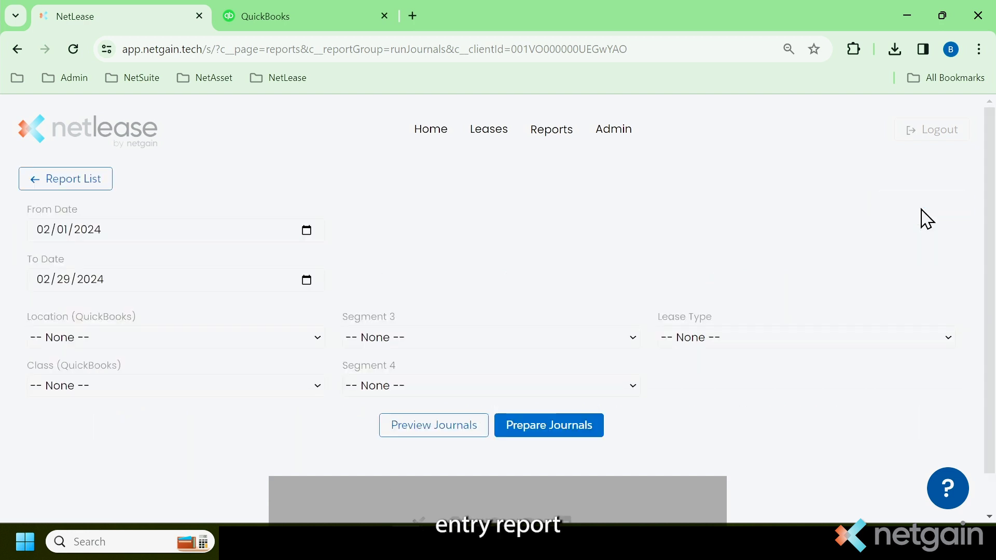
- Set the journal report period from 01/01/2022 to 01/31/2022
{"action": "left_click", "coordinate": [43, 232]}
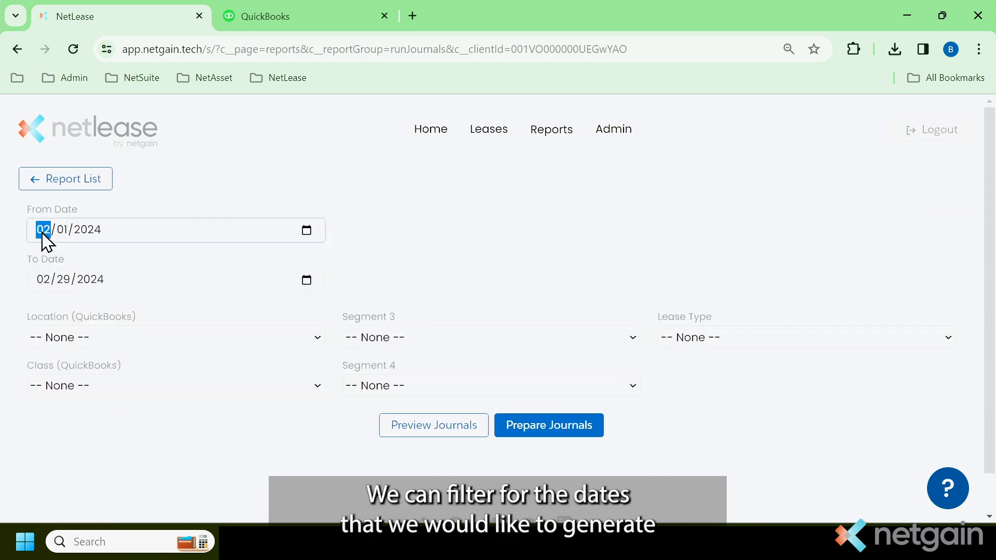
{"action": "type", "text": "01/"}
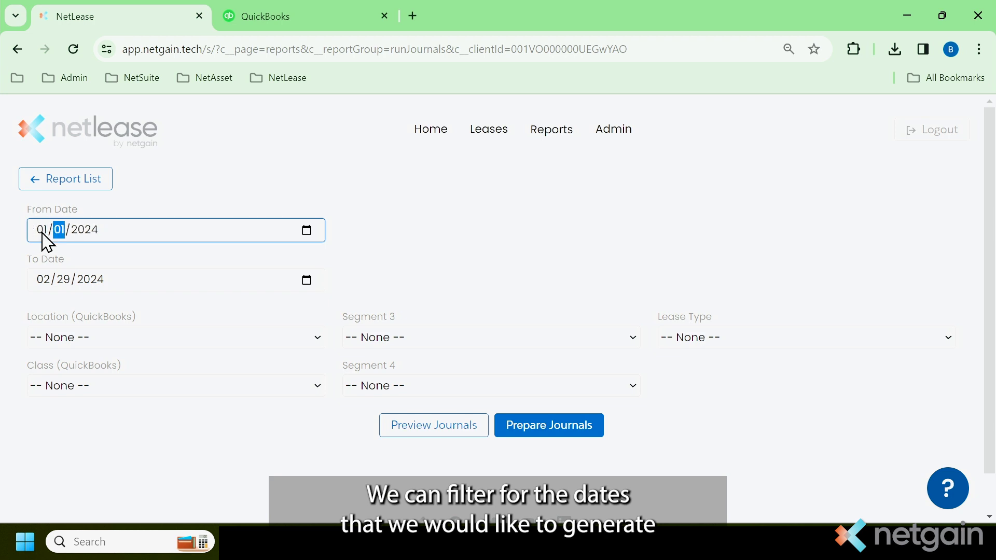
{"action": "type", "text": "01"}
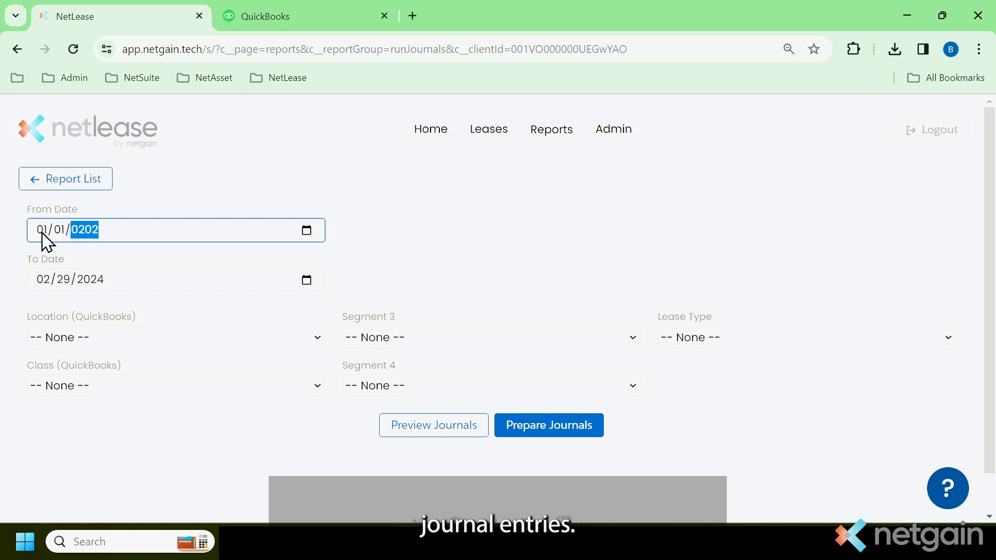
{"action": "left_click", "coordinate": [42, 282]}
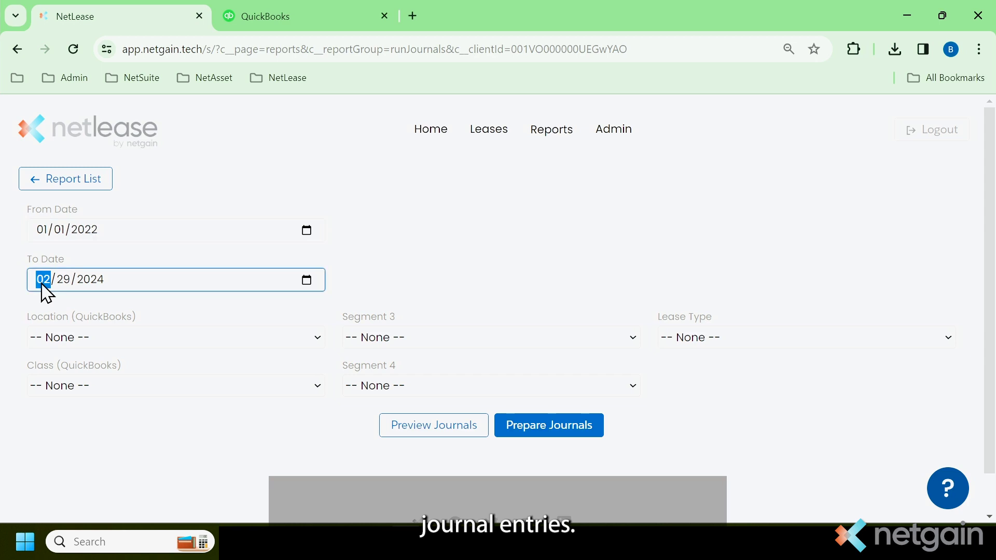
{"action": "type", "text": "01/"}
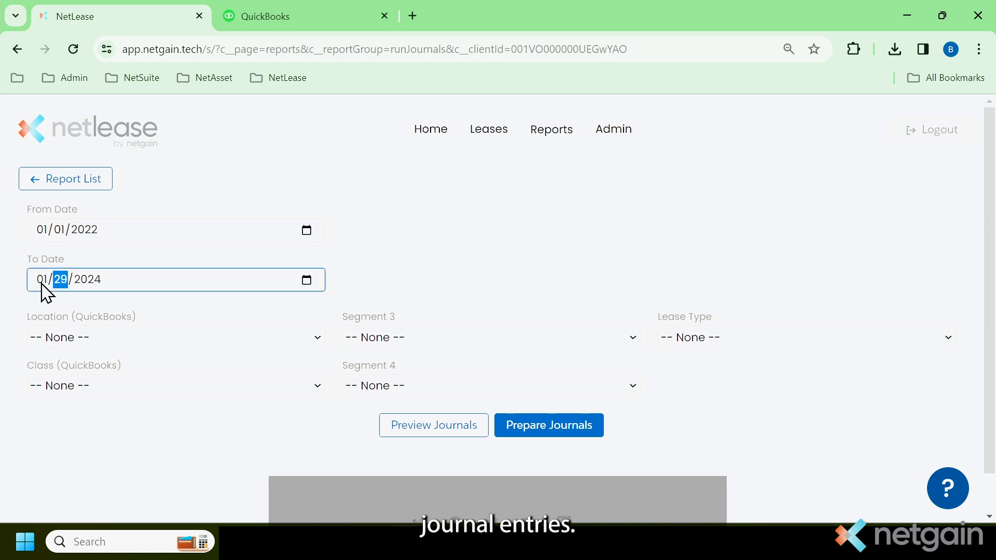
{"action": "type", "text": "31"}
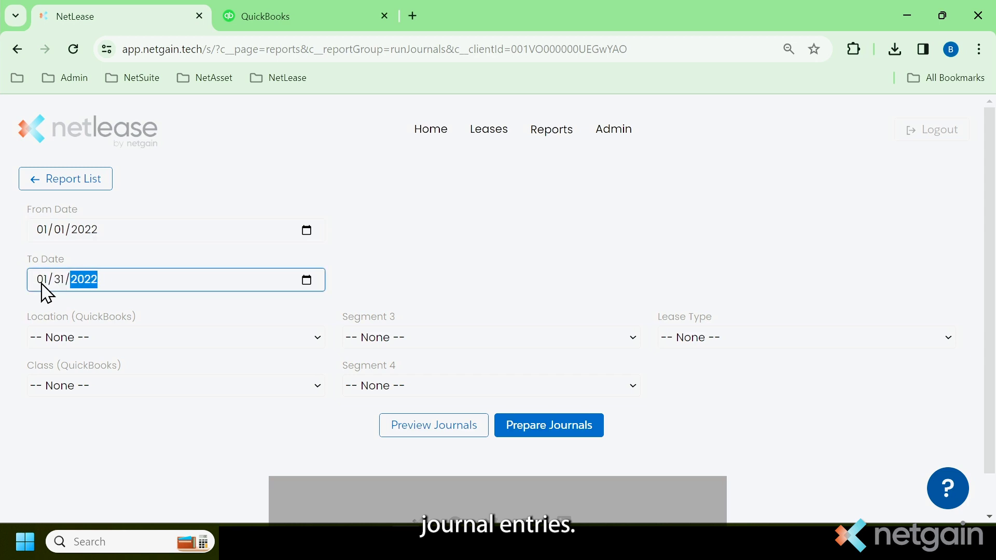
{"action": "left_click", "coordinate": [130, 430]}
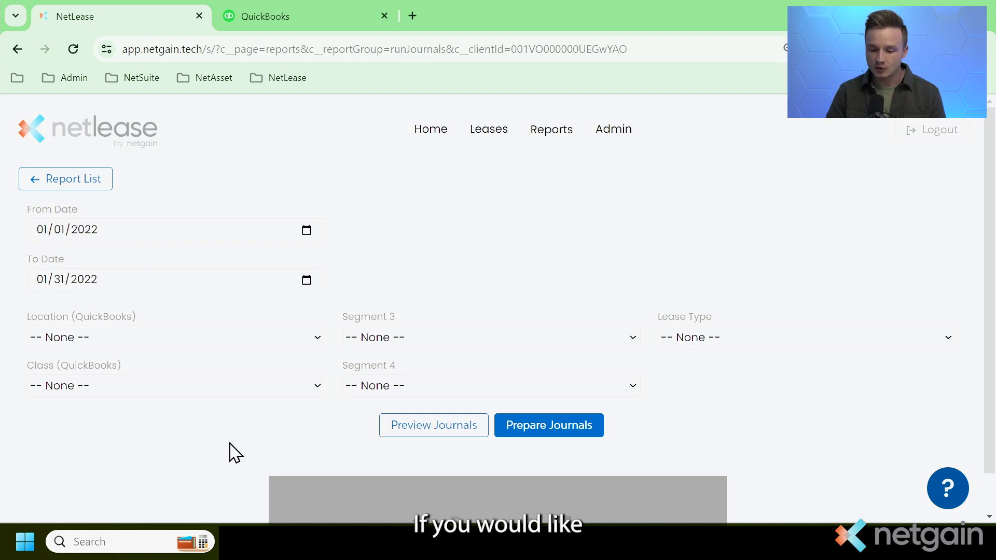
- Prepare the journals and post only the Office Lease amortization entry dated 2022-01-31 to QuickBooks
{"action": "left_click", "coordinate": [424, 432]}
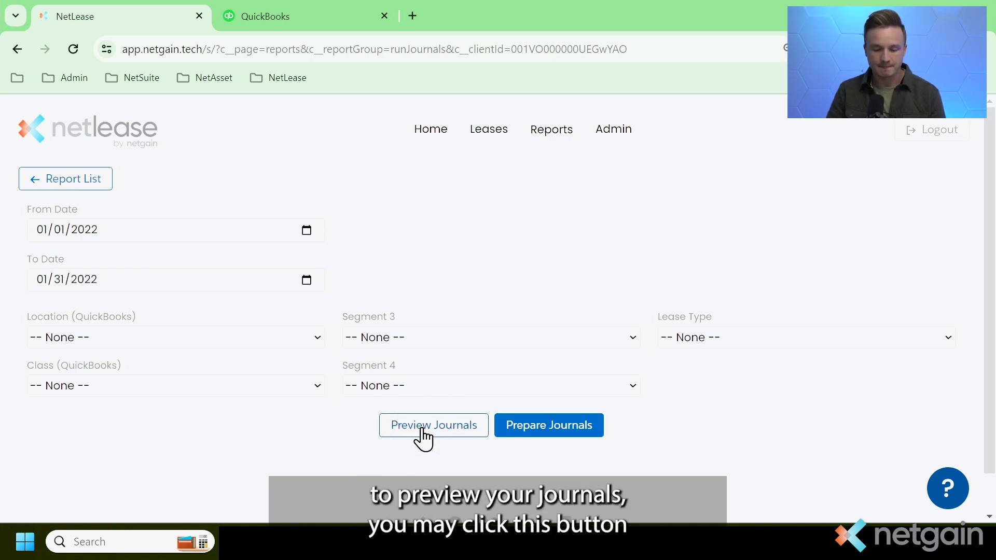
{"action": "left_click", "coordinate": [559, 432]}
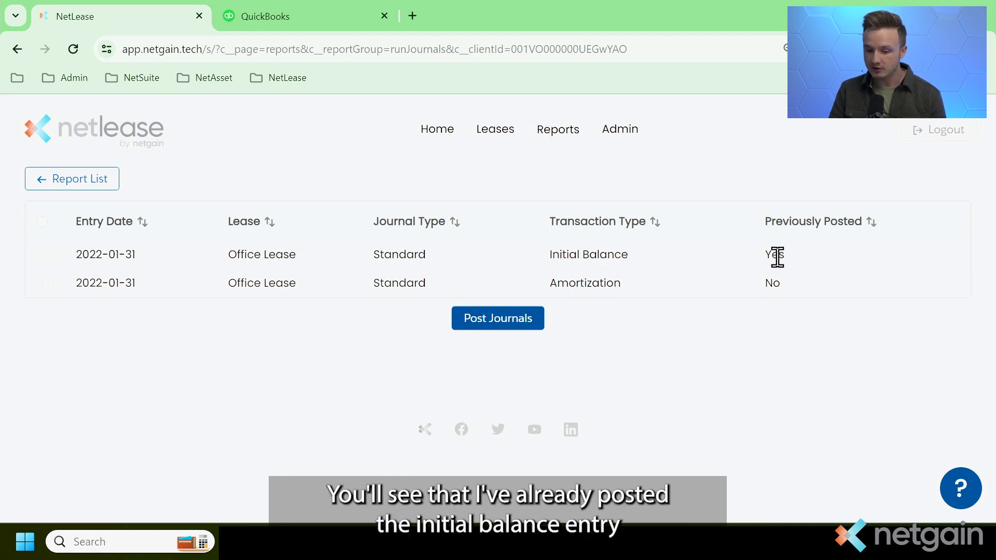
{"action": "left_click", "coordinate": [773, 284]}
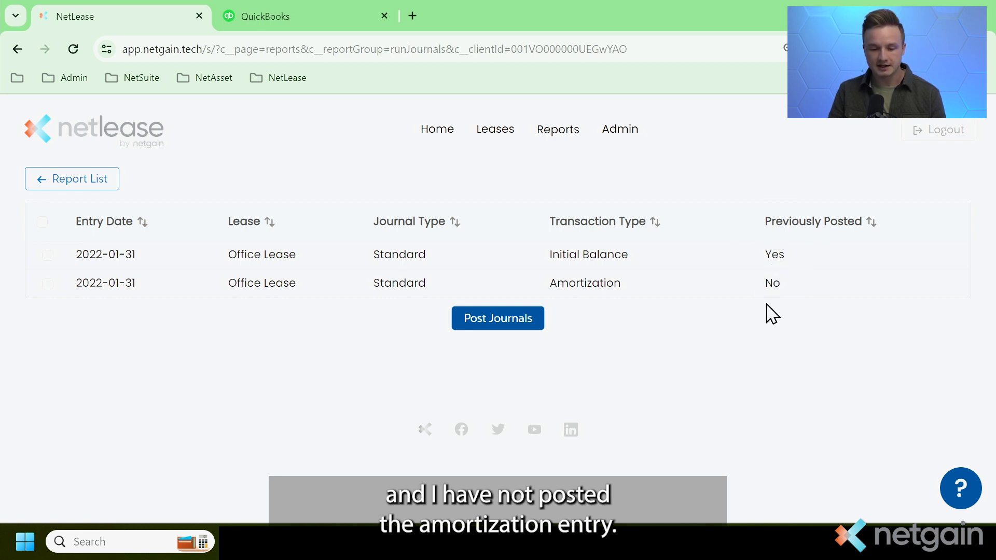
{"action": "left_click", "coordinate": [49, 285]}
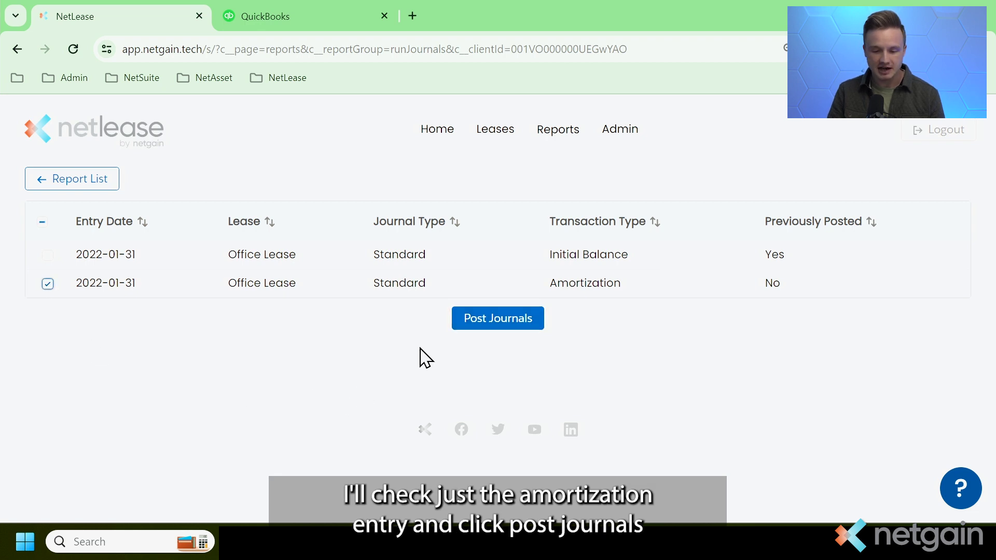
{"action": "left_click", "coordinate": [495, 325]}
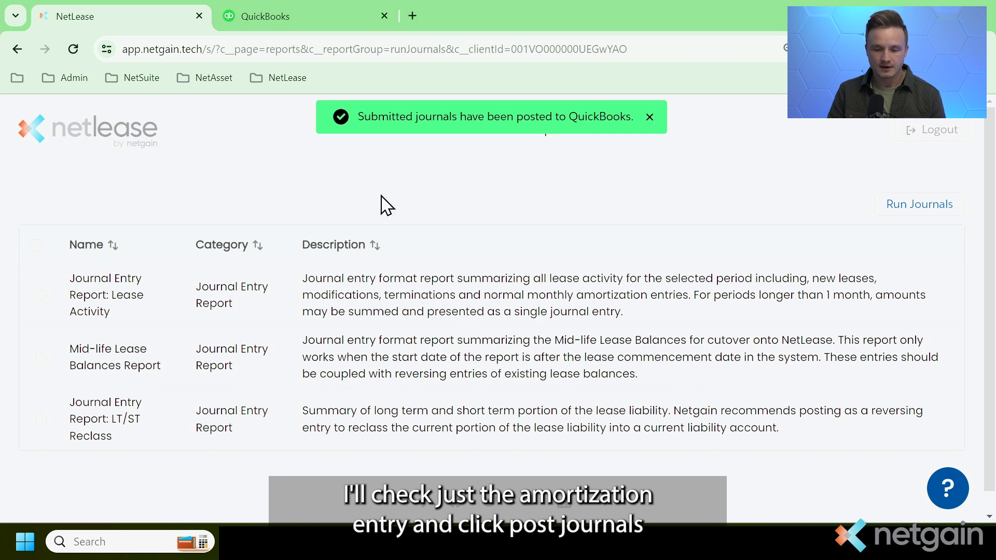
- Switch to QuickBooks, refresh the Journal report with the end date 12/31/2022, and examine the debits and credits of the posted Office Lease amortization entry
{"action": "left_click", "coordinate": [251, 21]}
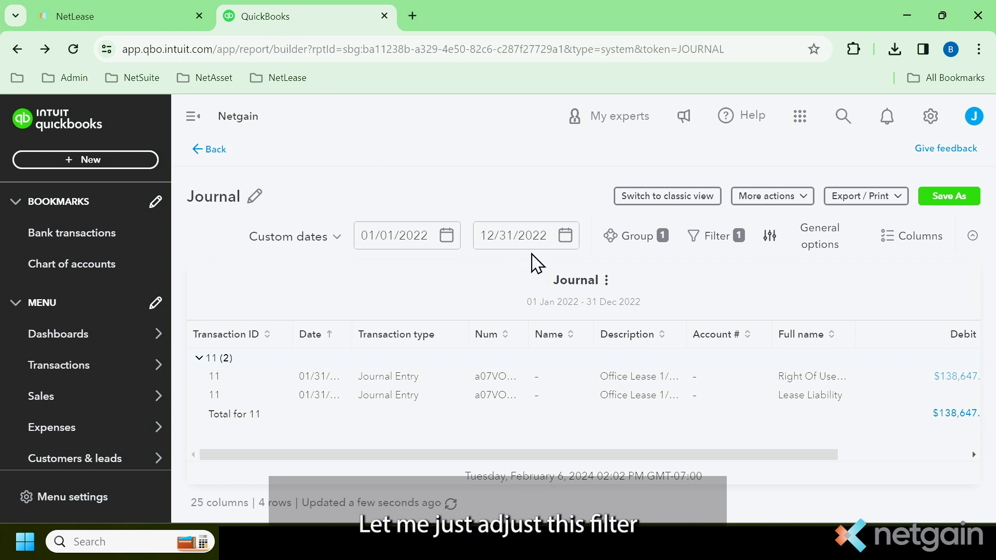
{"action": "left_click", "coordinate": [536, 238]}
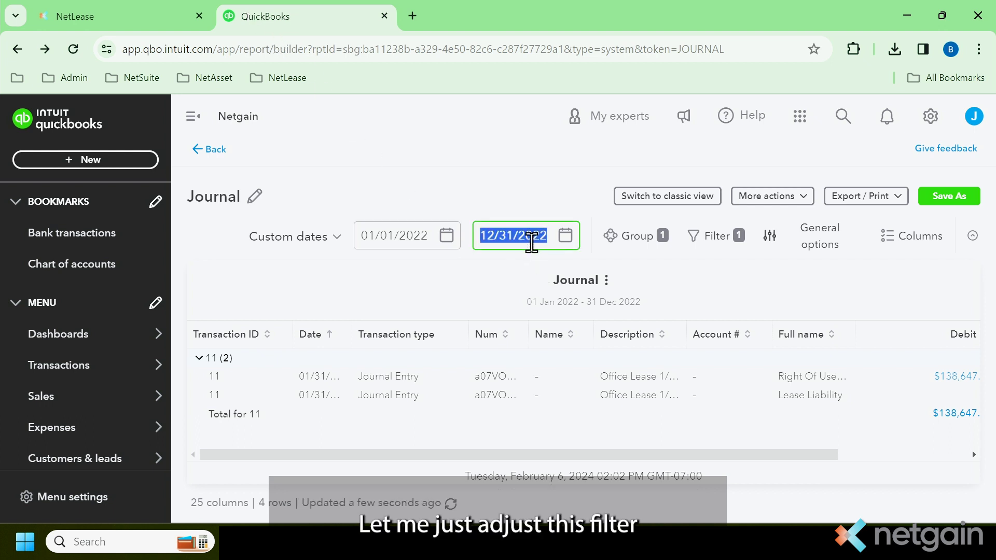
{"action": "type", "text": "12"}
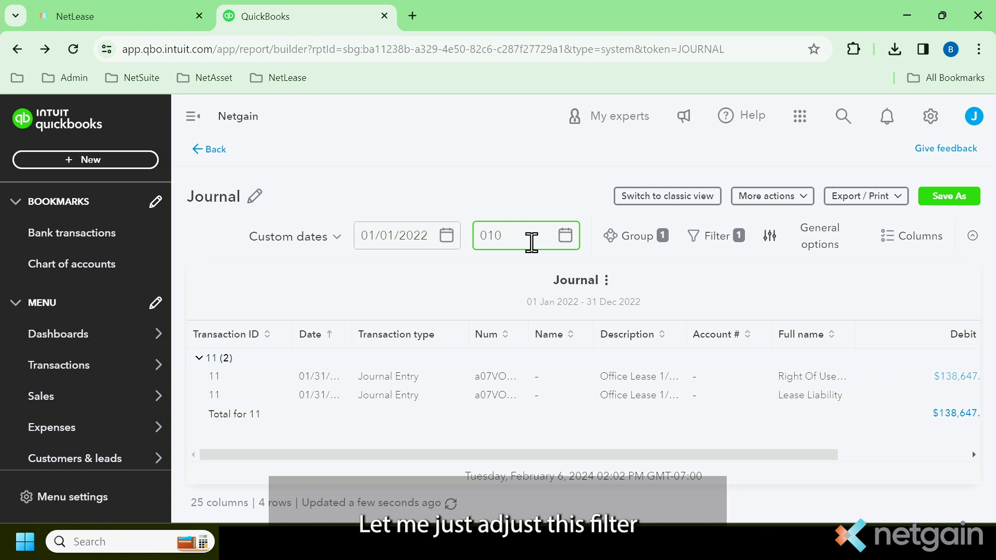
{"action": "key", "text": "BackSpace"}
{"action": "key", "text": "BackSpace"}
{"action": "key", "text": "BackSpace"}
{"action": "left_click", "coordinate": [486, 276]}
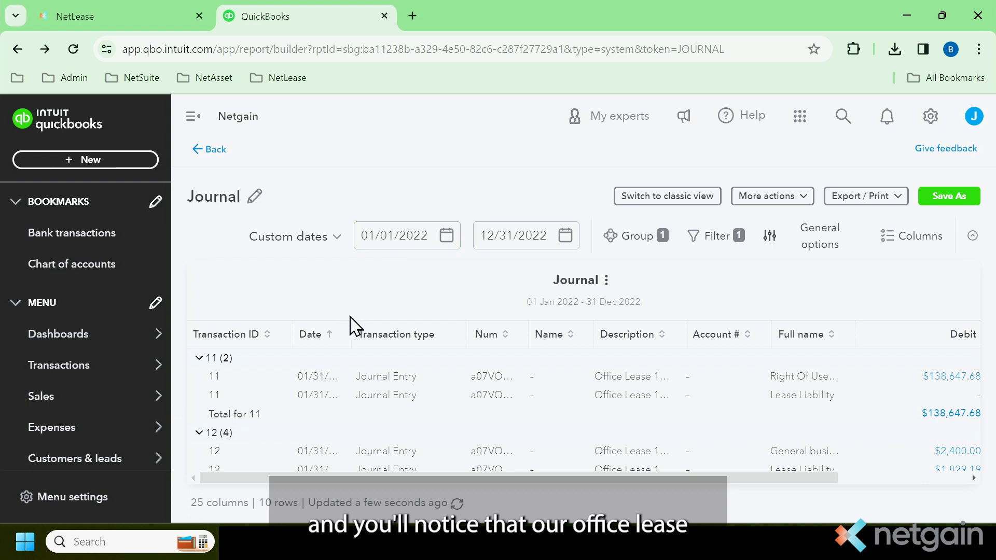
{"action": "scroll", "coordinate": [454, 382], "scroll_direction": "down", "scroll_amount": 3}
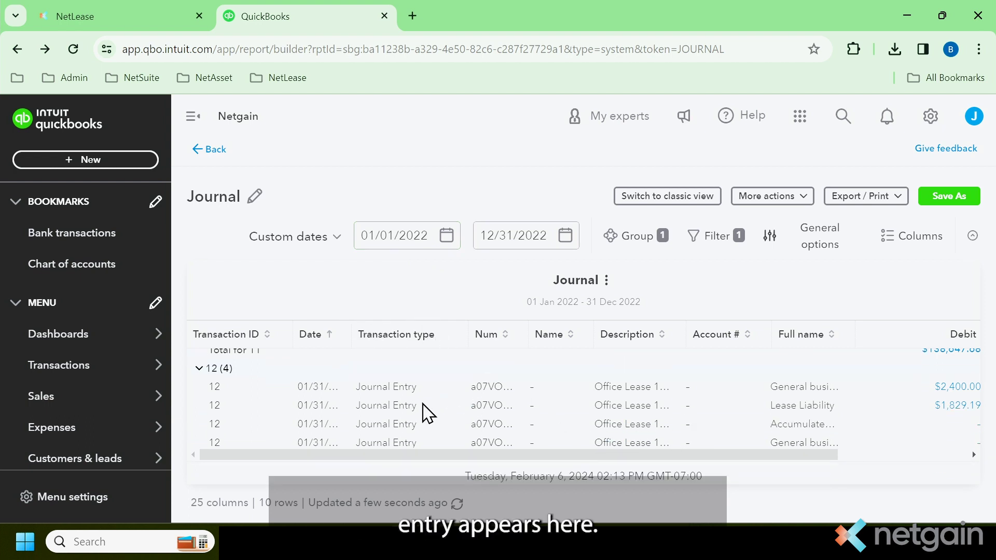
{"action": "key", "text": "ctrl+minus"}
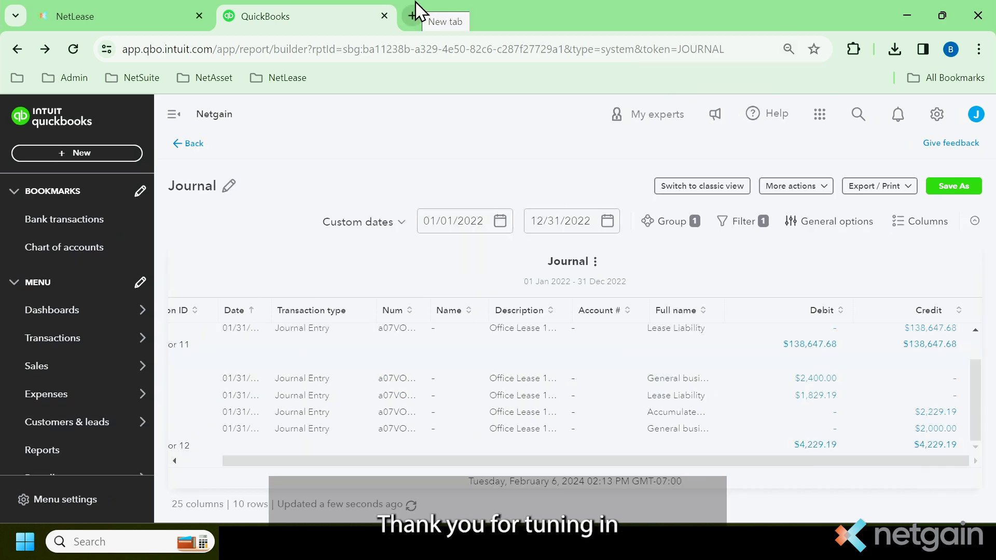